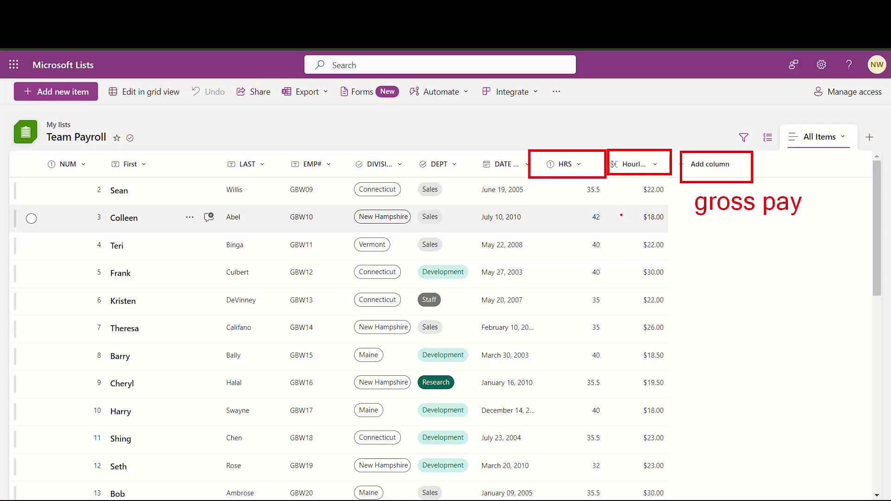
pyautogui.moveTo(622, 211); pyautogui.dragTo(623, 218)
pyautogui.moveTo(632, 211)
pyautogui.mouseDown()
pyautogui.moveTo(616, 223)
pyautogui.moveTo(577, 216)
pyautogui.moveTo(586, 222)
pyautogui.mouseUp()
pyautogui.moveTo(668, 222); pyautogui.dragTo(684, 214)
pyautogui.press('Escape')
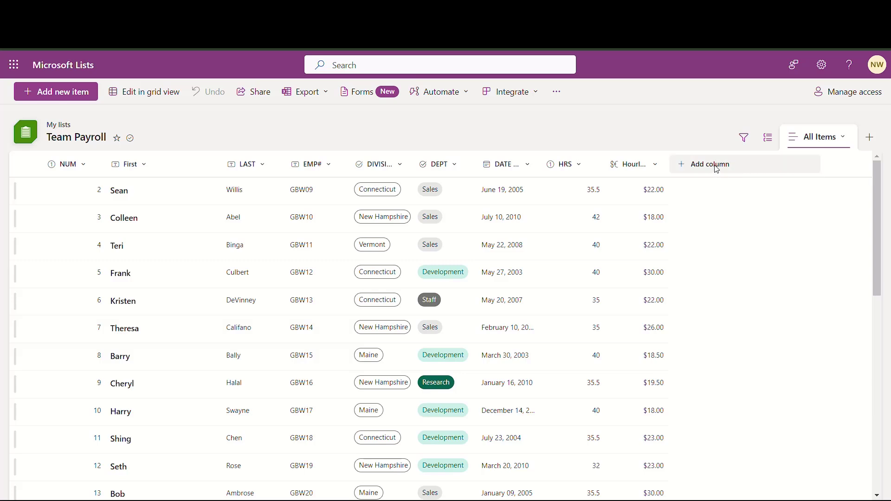
# Step: Start a new column in the Team Payroll list using the full set of column types
pyautogui.click(716, 169)
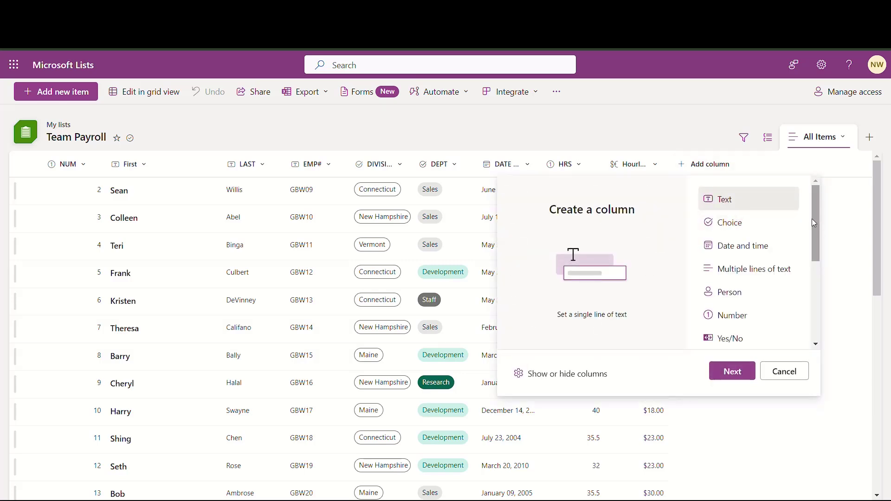
pyautogui.moveTo(818, 214); pyautogui.dragTo(818, 296)
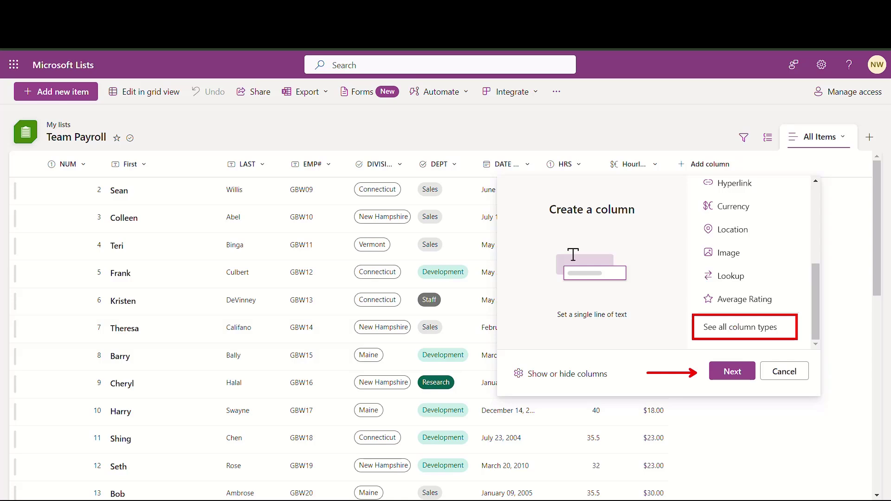
pyautogui.click(742, 328)
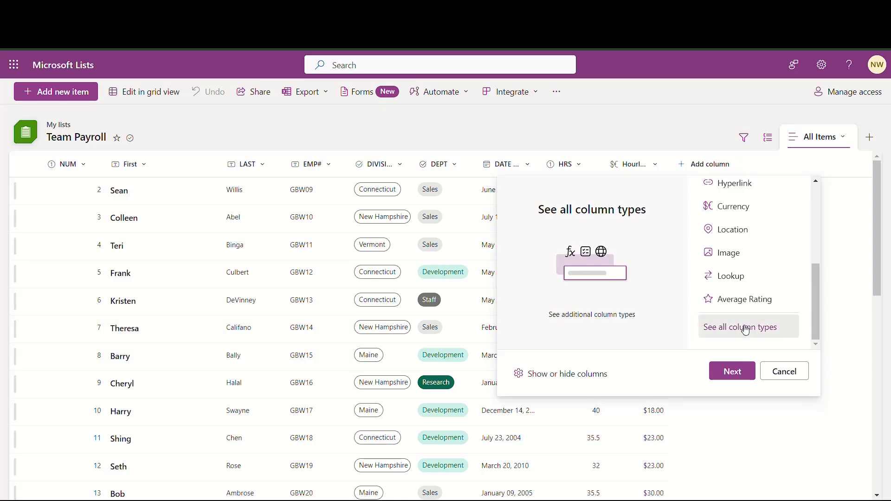
pyautogui.click(737, 366)
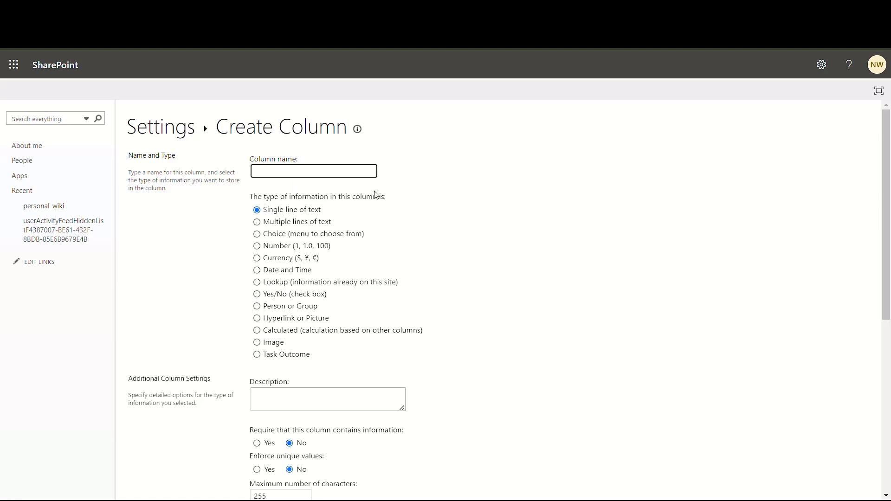
# Step: Set the new column's type to Calculated and name it Gross Pay
pyautogui.scroll(-5, 485, 253)
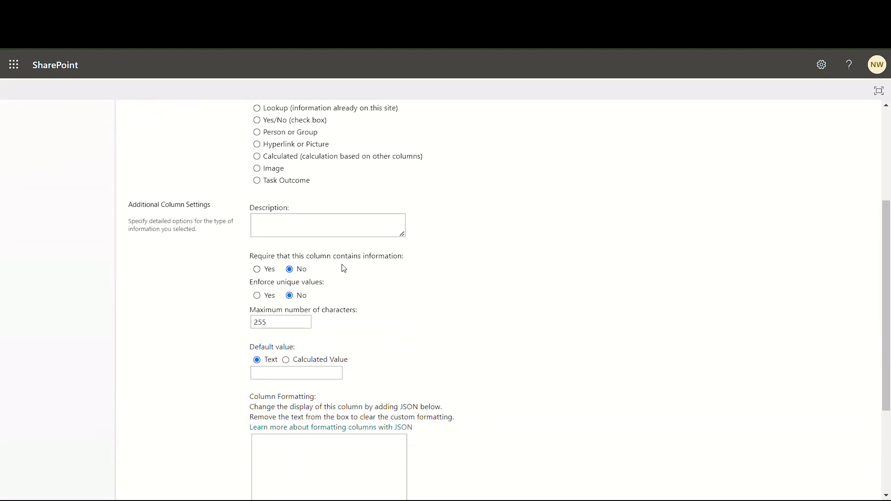
pyautogui.scroll(-1, 354, 310)
pyautogui.scroll(6, 367, 297)
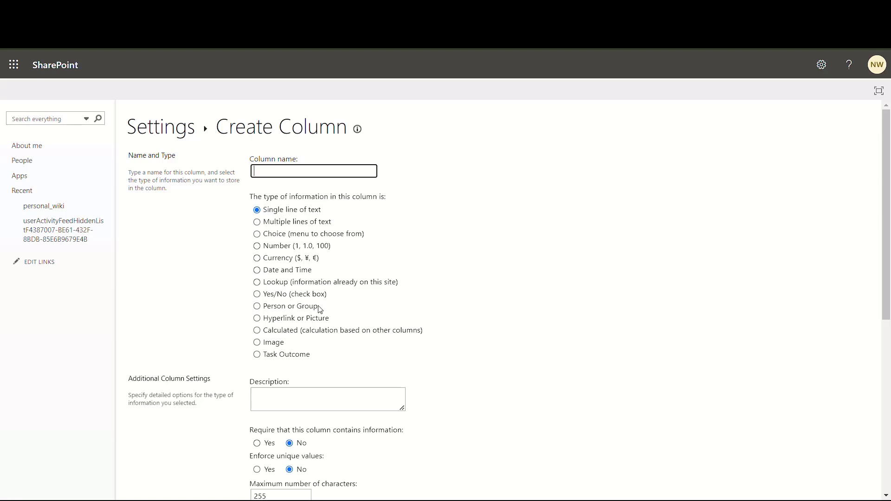
pyautogui.click(259, 331)
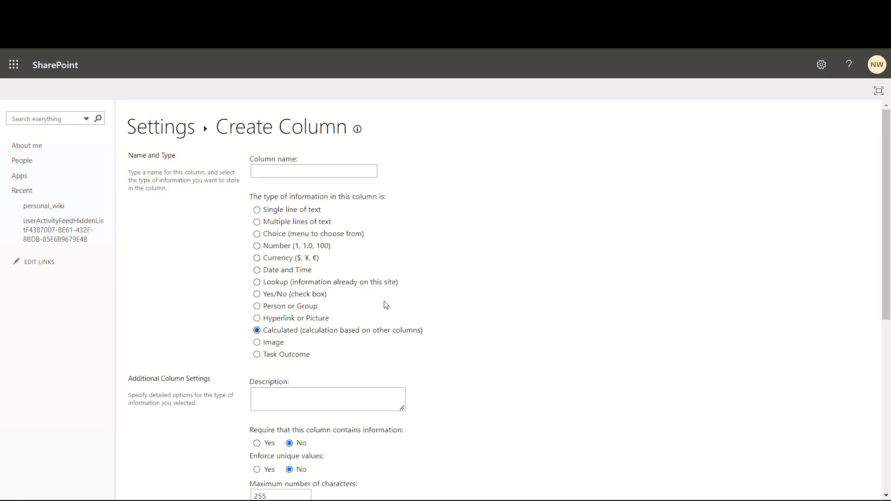
pyautogui.scroll(-1, 455, 256)
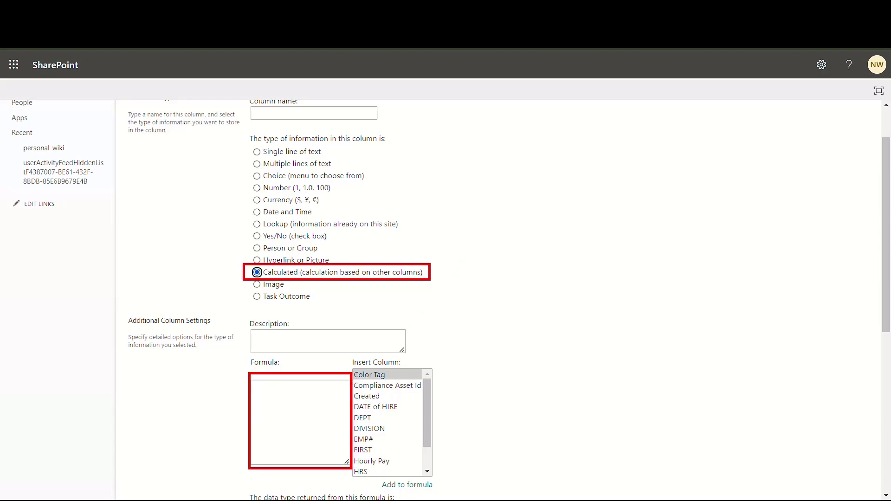
pyautogui.click(355, 115)
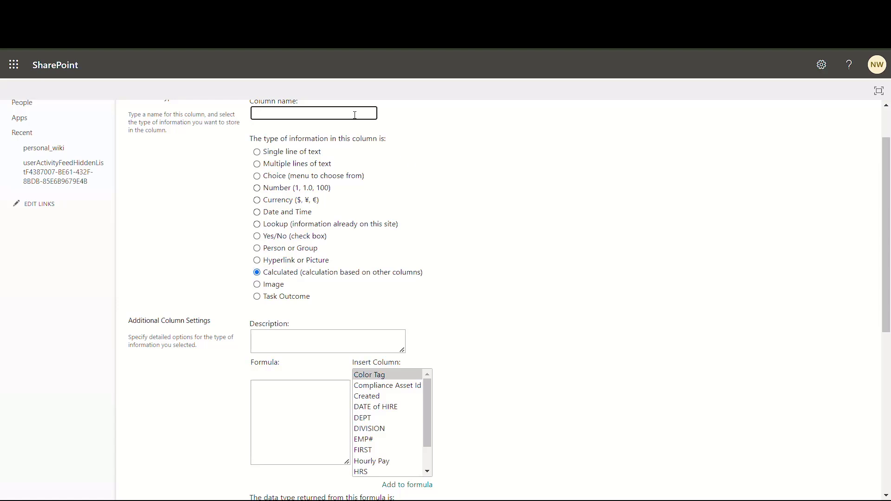
pyautogui.write('Wee')
pyautogui.press('BackSpace')
pyautogui.press('BackSpace')
pyautogui.write('Gross Pay')
# Step: Build the Gross Pay formula [Hourly Pay]*[HRS] from the existing columns
pyautogui.scroll(-2, 362, 232)
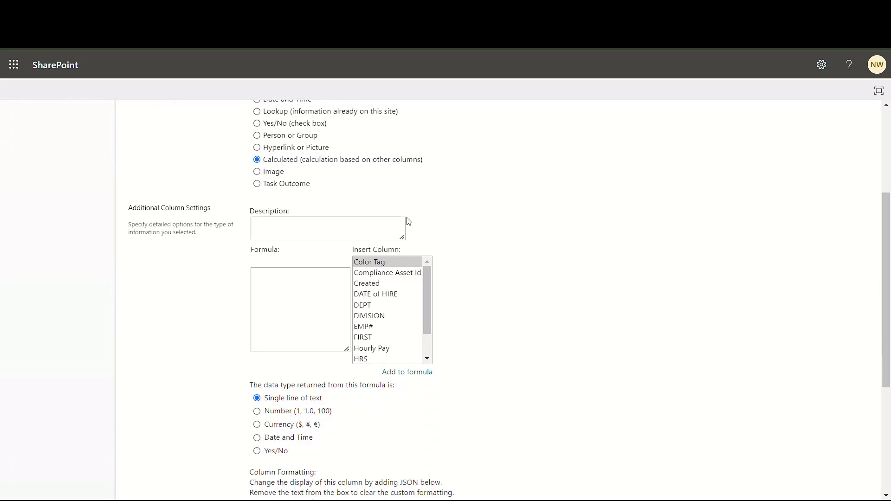
pyautogui.click(289, 273)
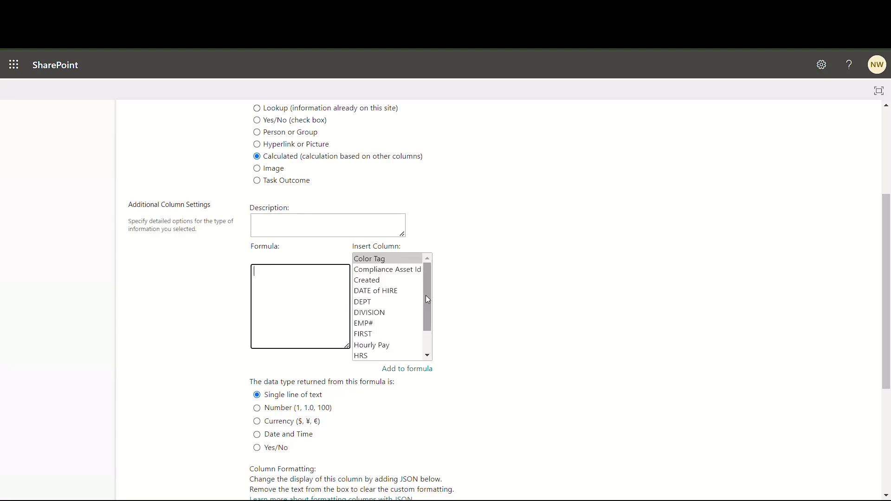
pyautogui.doubleClick(379, 346)
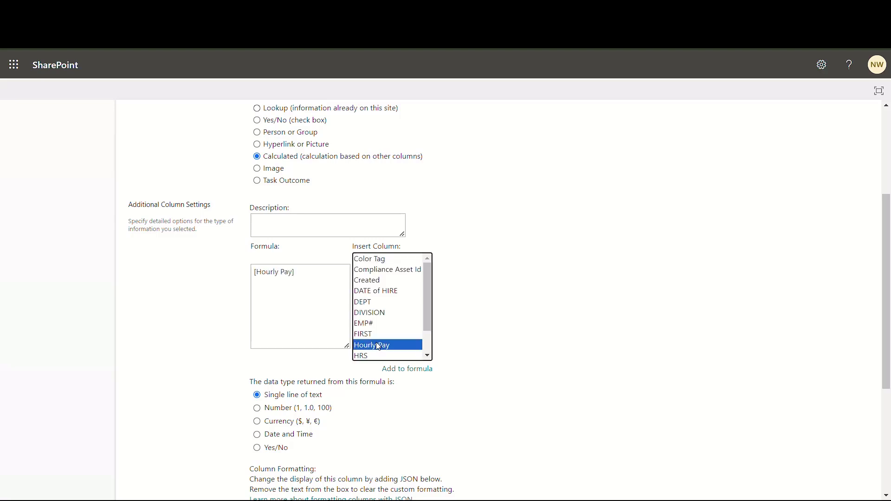
pyautogui.click(315, 281)
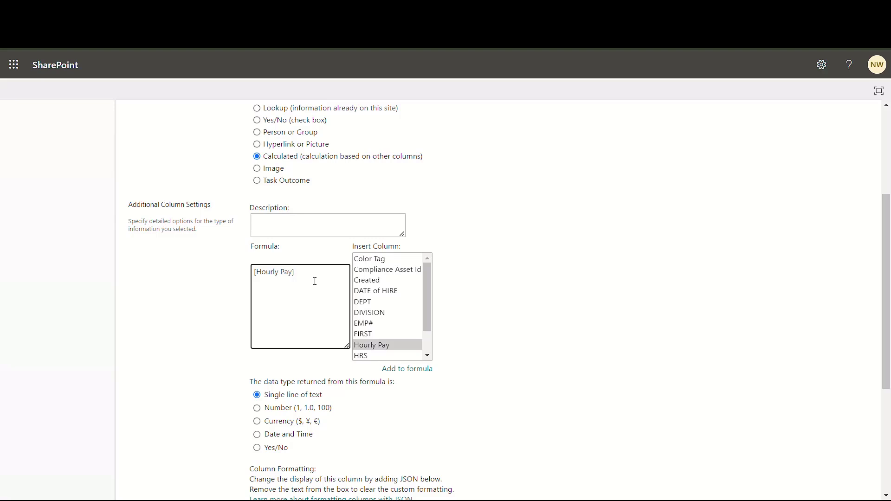
pyautogui.doubleClick(375, 356)
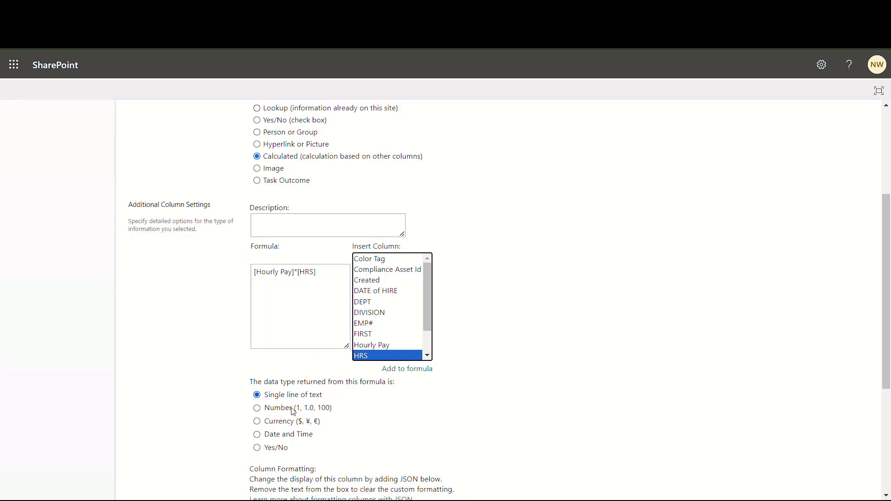
# Step: Set the data type returned by the Gross Pay formula to Currency
pyautogui.scroll(-1, 298, 363)
pyautogui.scroll(-3, 298, 363)
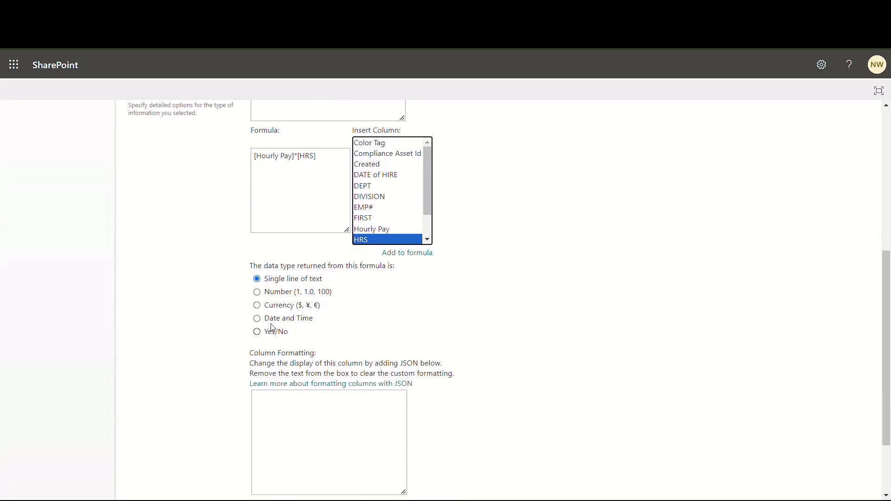
pyautogui.click(258, 306)
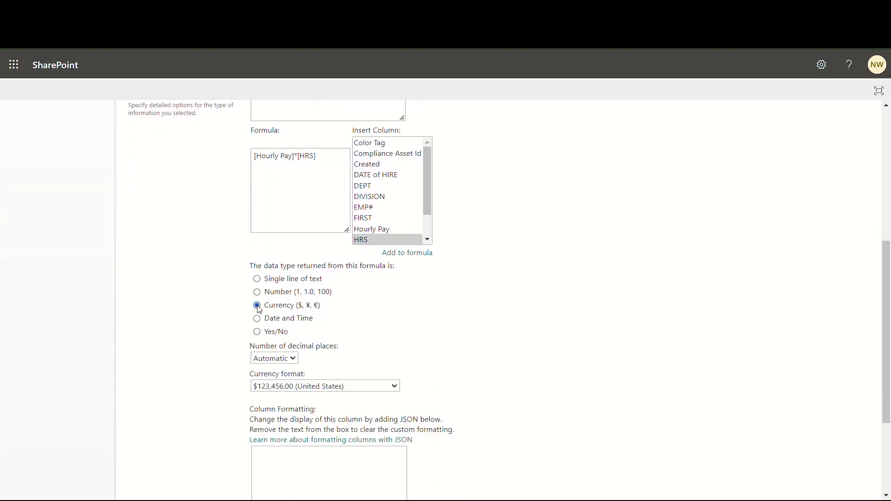
# Step: Review the Gross Pay settings, create the column and reload the list
pyautogui.scroll(-4, 390, 314)
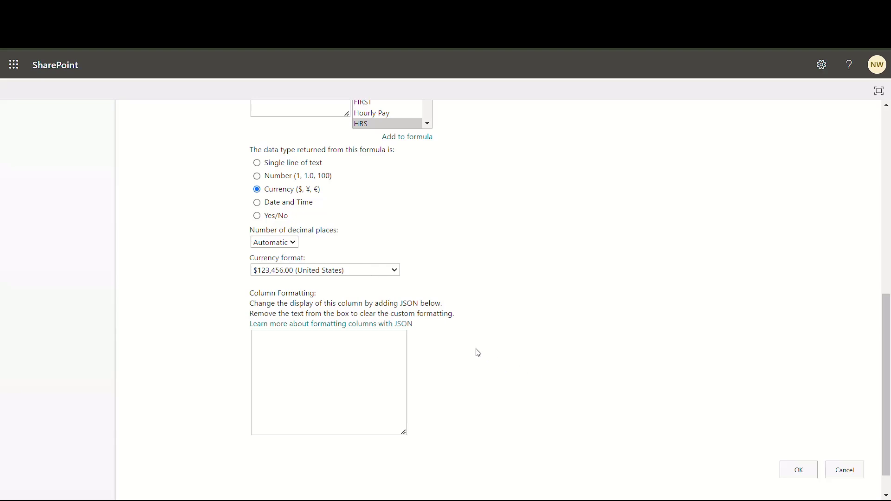
pyautogui.scroll(7, 478, 352)
pyautogui.scroll(7, 480, 351)
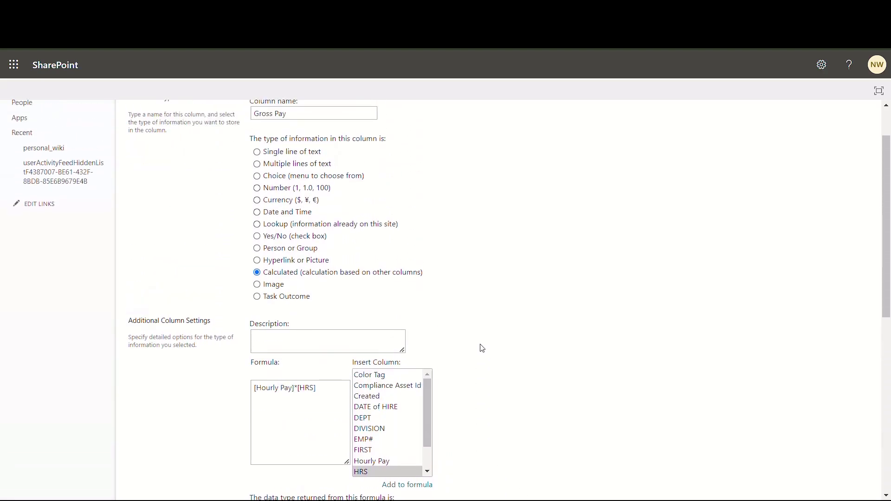
pyautogui.scroll(-15, 480, 349)
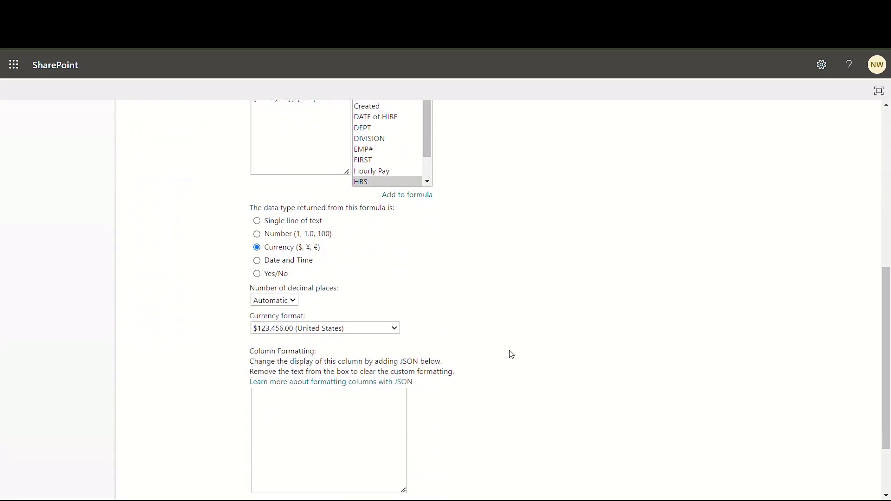
pyautogui.click(795, 437)
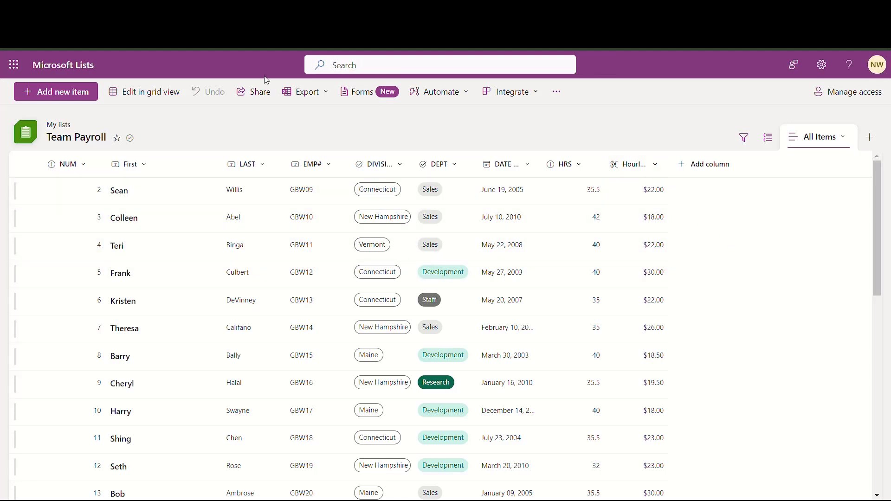
pyautogui.click(43, 36)
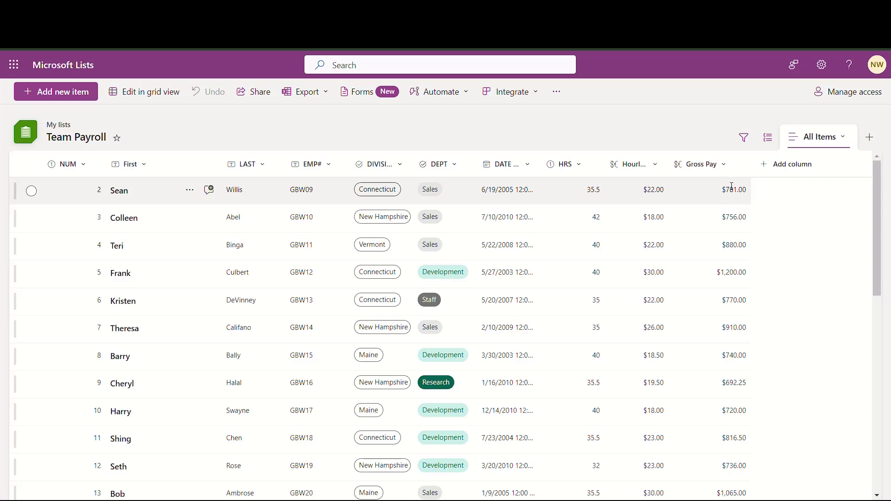
# Step: Start another column from the full set of column types, named STATUS and set to Calculated
pyautogui.click(795, 169)
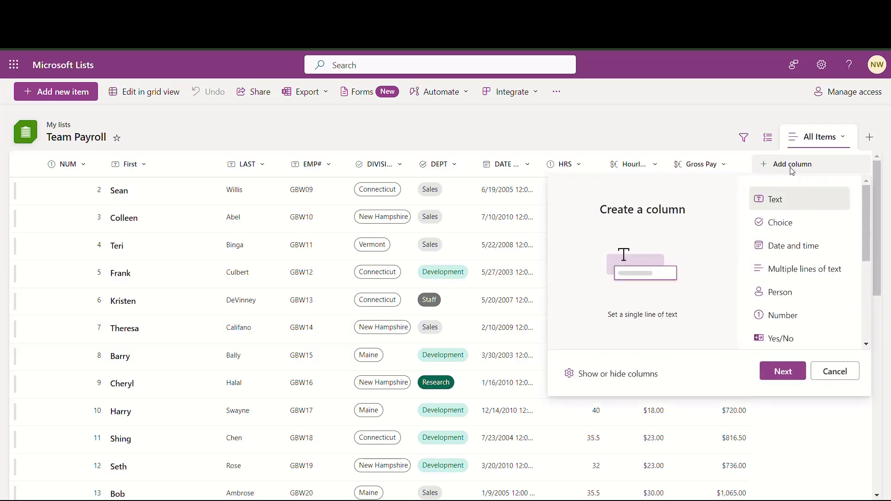
pyautogui.scroll(-3, 783, 259)
pyautogui.scroll(-1, 783, 258)
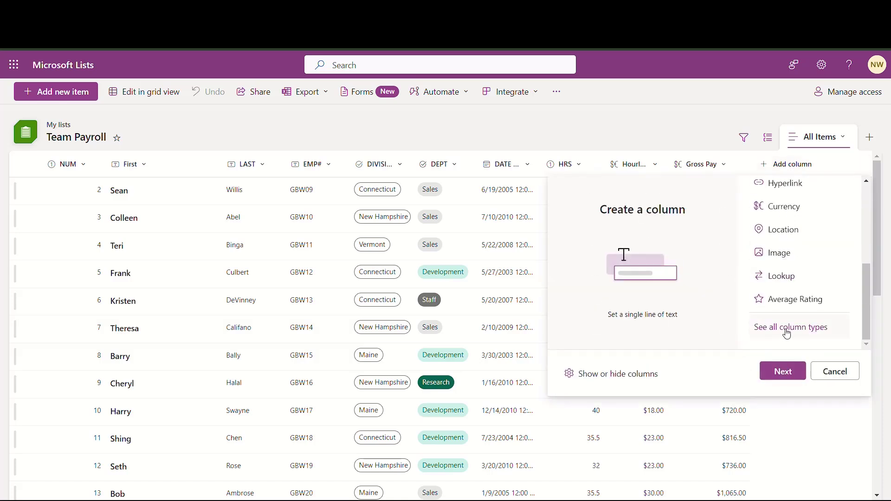
pyautogui.click(790, 329)
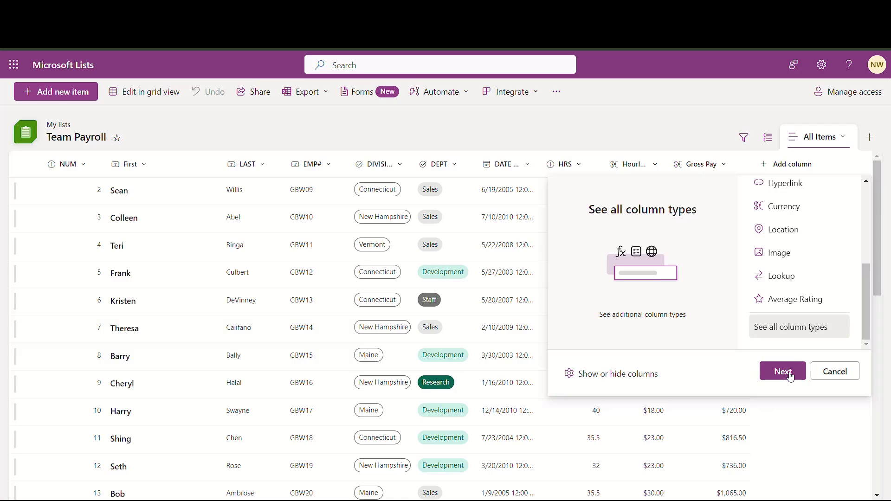
pyautogui.click(791, 376)
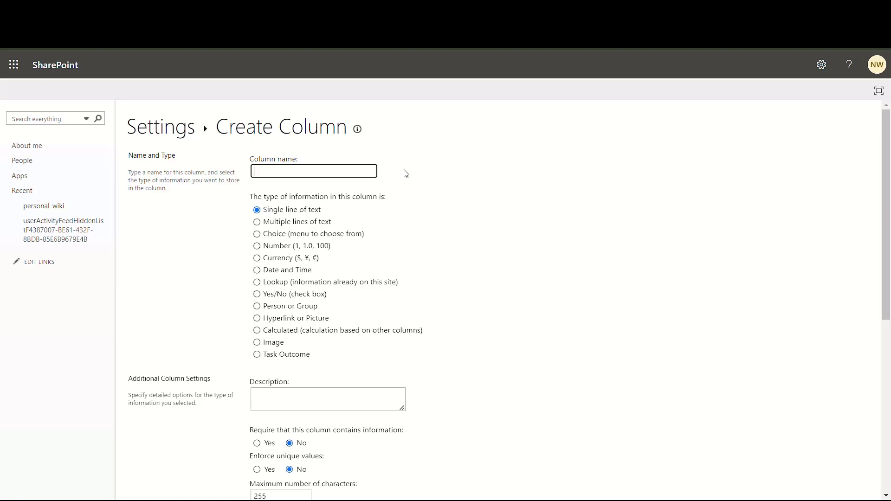
pyautogui.write('STATUS')
pyautogui.click(258, 330)
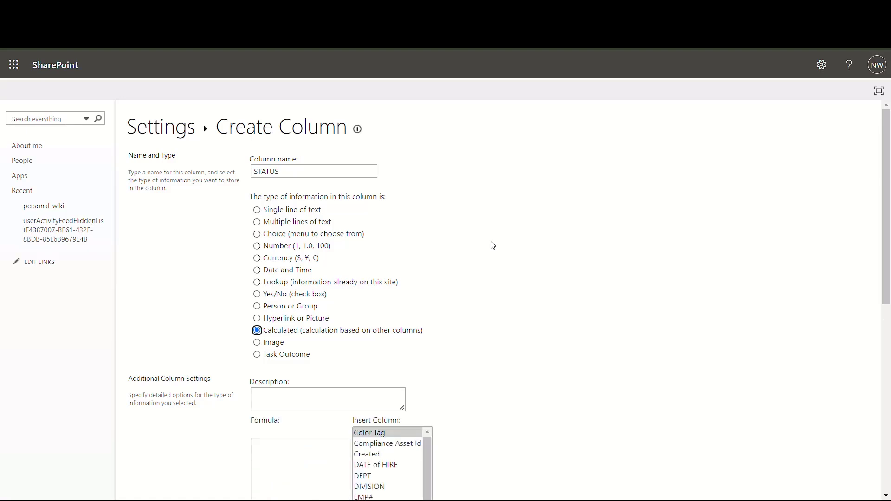
# Step: Begin the STATUS formula with an IF function and a reference to the HRS column
pyautogui.scroll(-5, 487, 249)
pyautogui.click(293, 222)
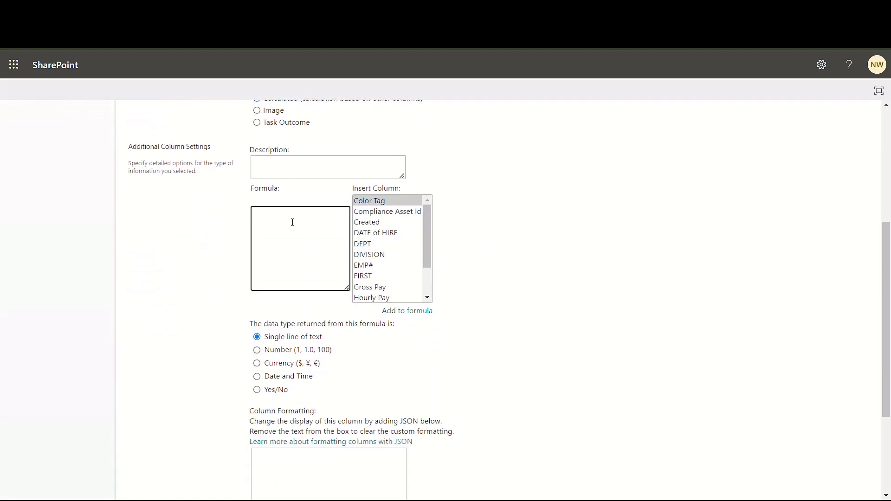
pyautogui.write('IF')
pyautogui.moveTo(426, 256); pyautogui.dragTo(411, 272)
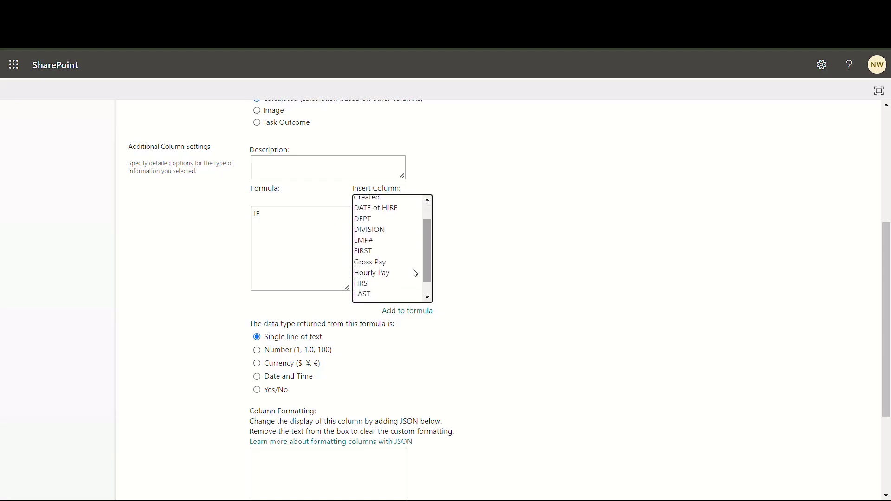
pyautogui.doubleClick(366, 284)
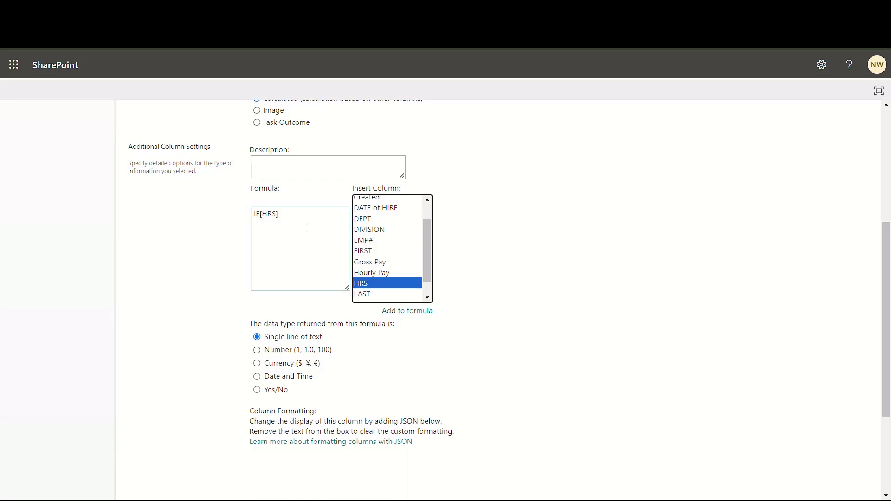
pyautogui.click(300, 214)
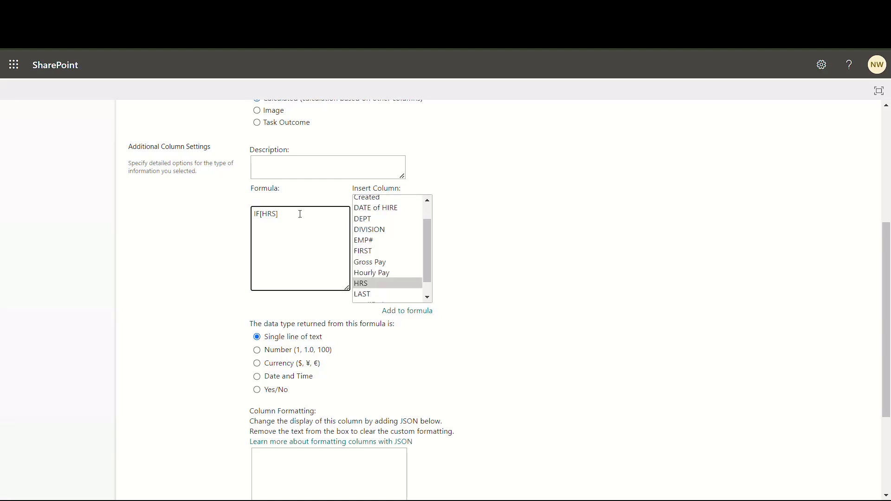
# Step: Complete the STATUS formula as IF([HRS]<=30,"PT","FT") and create the column with a single-line-of-text result
pyautogui.write('<')
pyautogui.write('=')
pyautogui.write('30')
pyautogui.write('PT')
pyautogui.write('",')
pyautogui.write('"FT')
pyautogui.write('"')
pyautogui.write(')')
pyautogui.write('(')
pyautogui.scroll(-3, 535, 330)
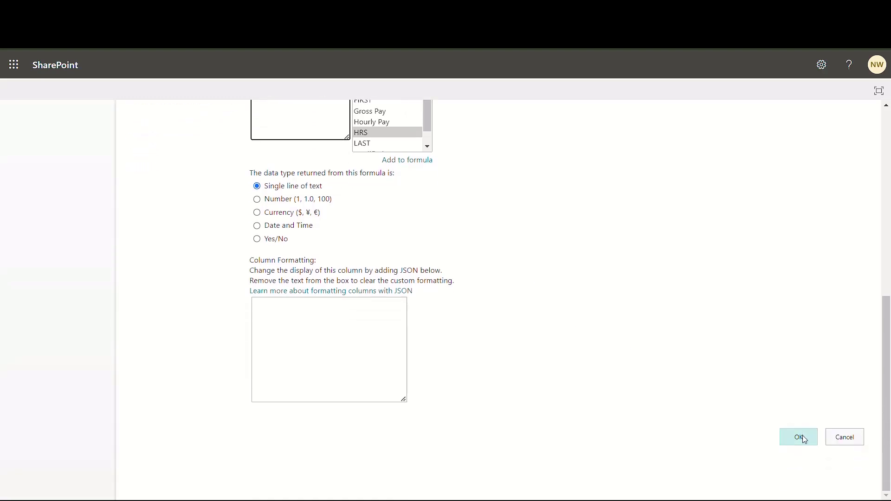
pyautogui.click(803, 436)
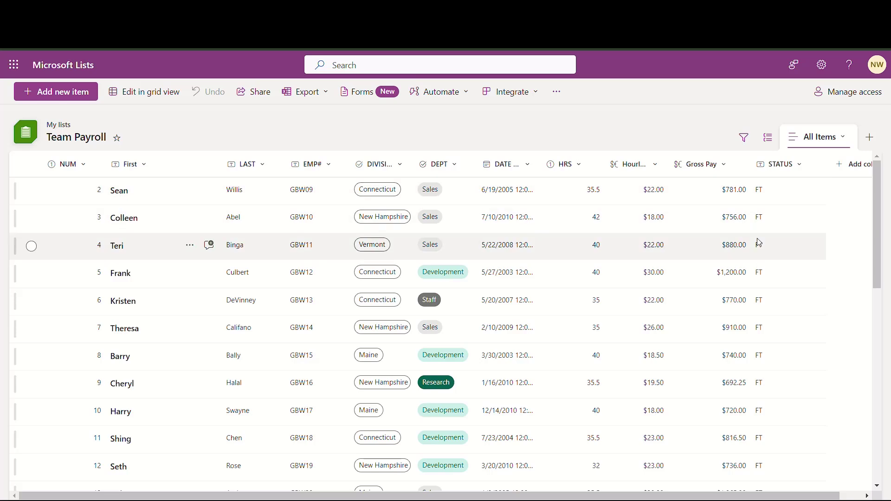
# Step: Sort the list by HRS from smaller to larger and check the STATUS values on either side of 30 hours
pyautogui.click(581, 166)
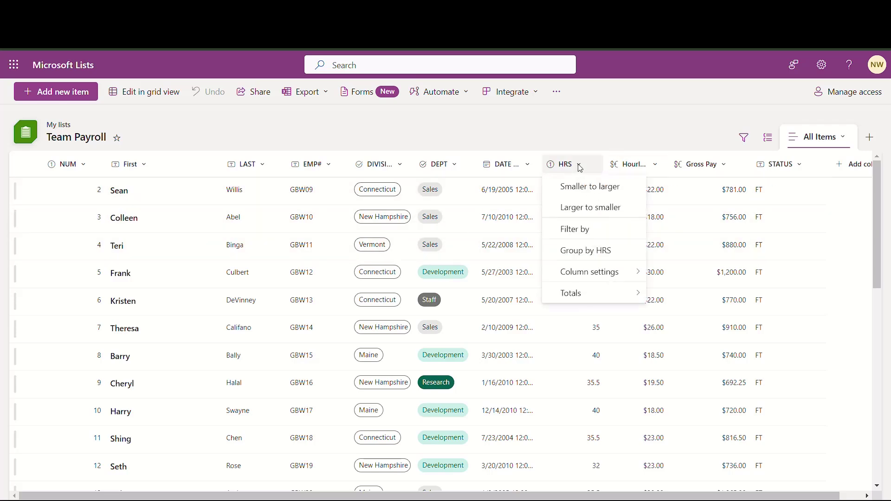
pyautogui.click(587, 190)
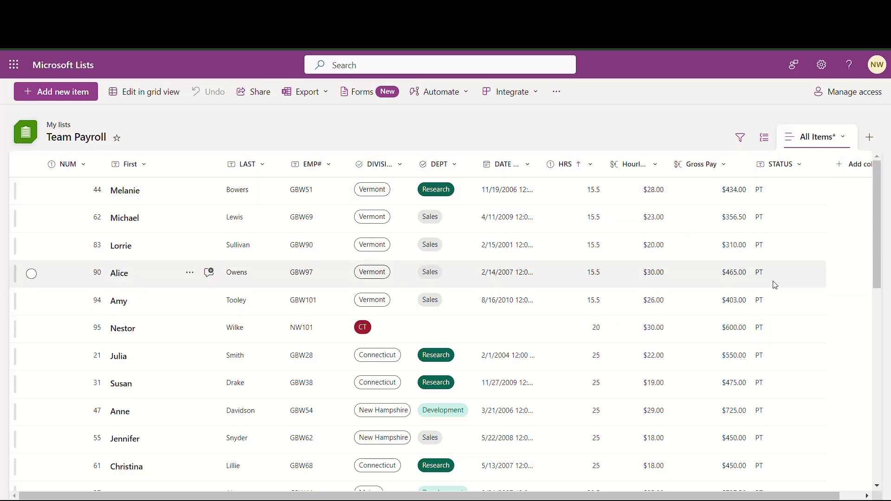
pyautogui.scroll(-4, 772, 283)
pyautogui.scroll(-3, 774, 285)
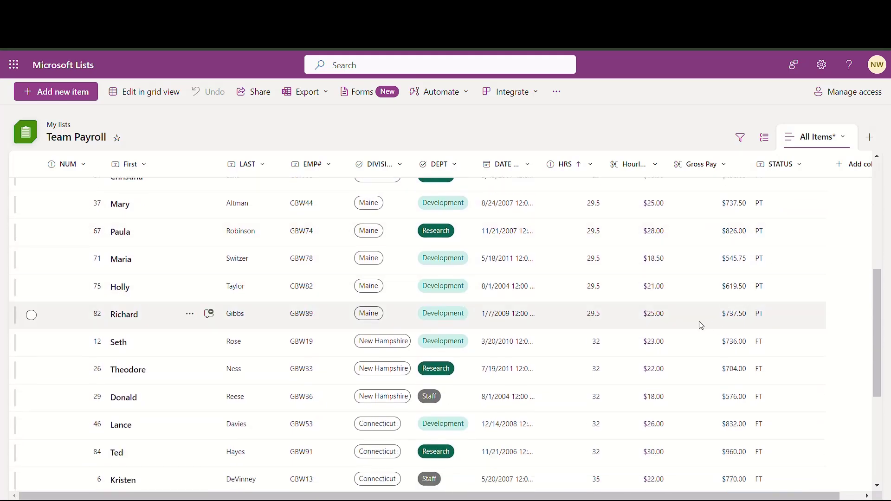
pyautogui.moveTo(576, 304)
pyautogui.mouseDown()
pyautogui.moveTo(621, 320)
pyautogui.moveTo(775, 326)
pyautogui.mouseUp()
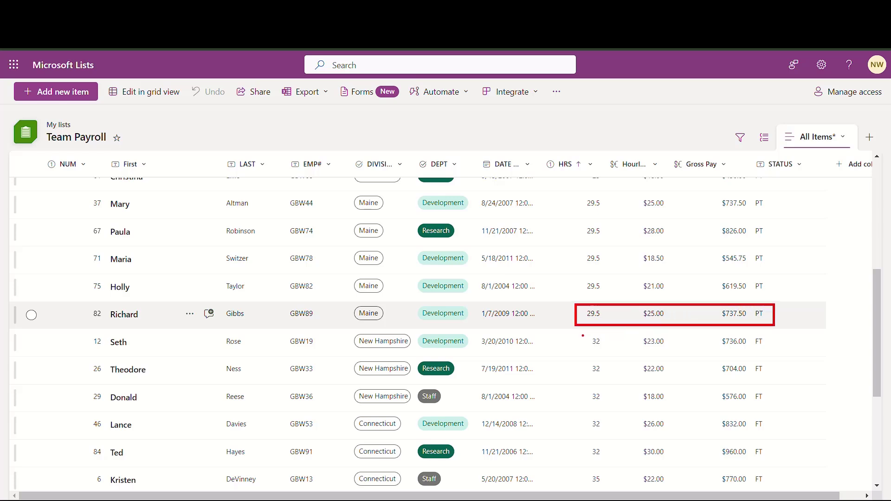
pyautogui.moveTo(581, 334); pyautogui.dragTo(781, 351)
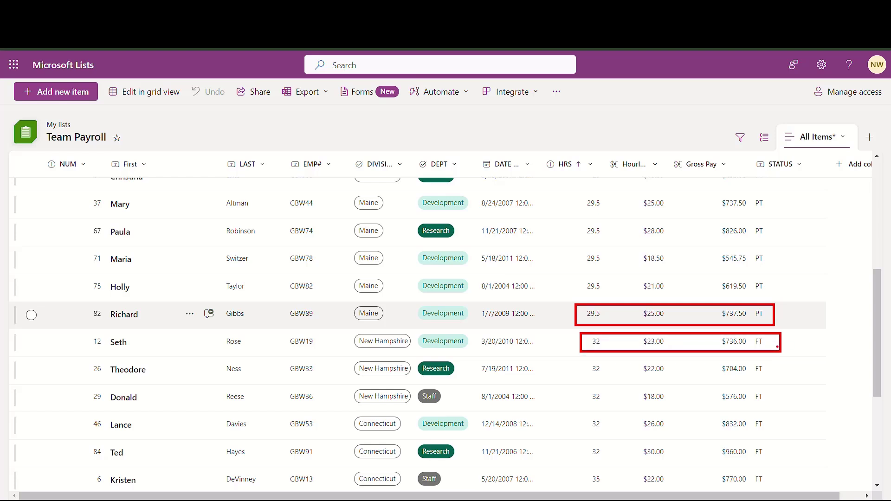
pyautogui.press('Escape')
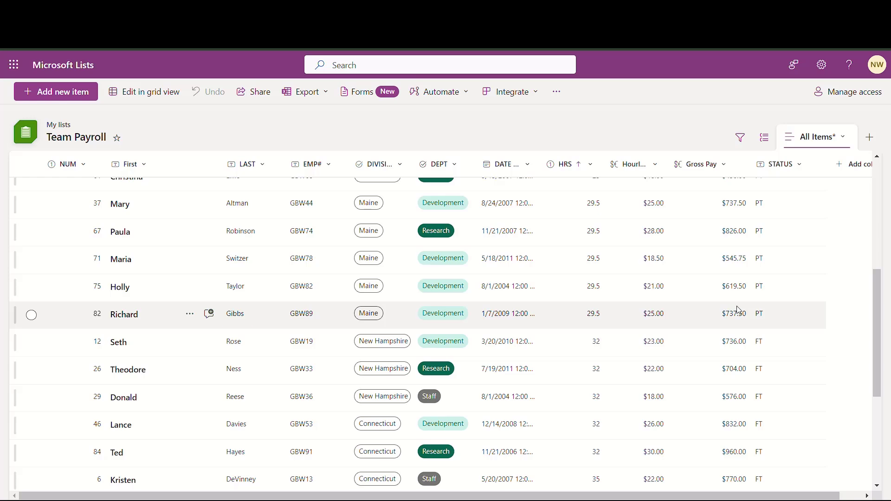
pyautogui.scroll(5, 738, 310)
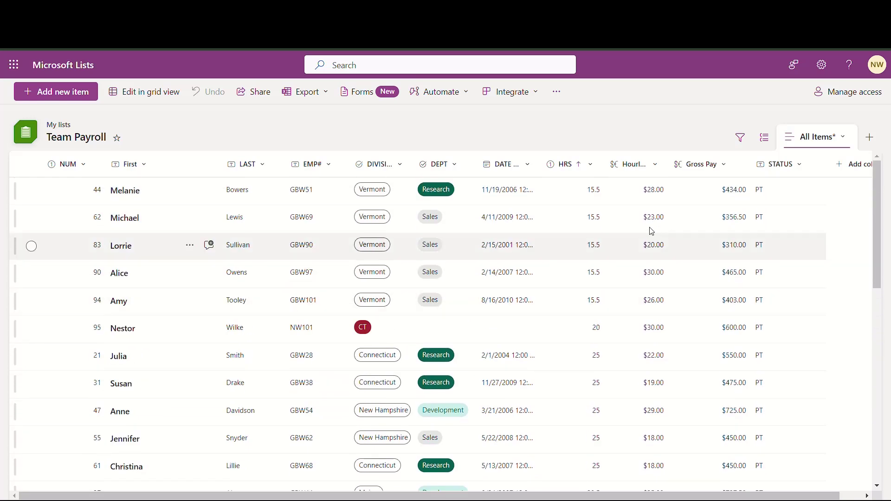